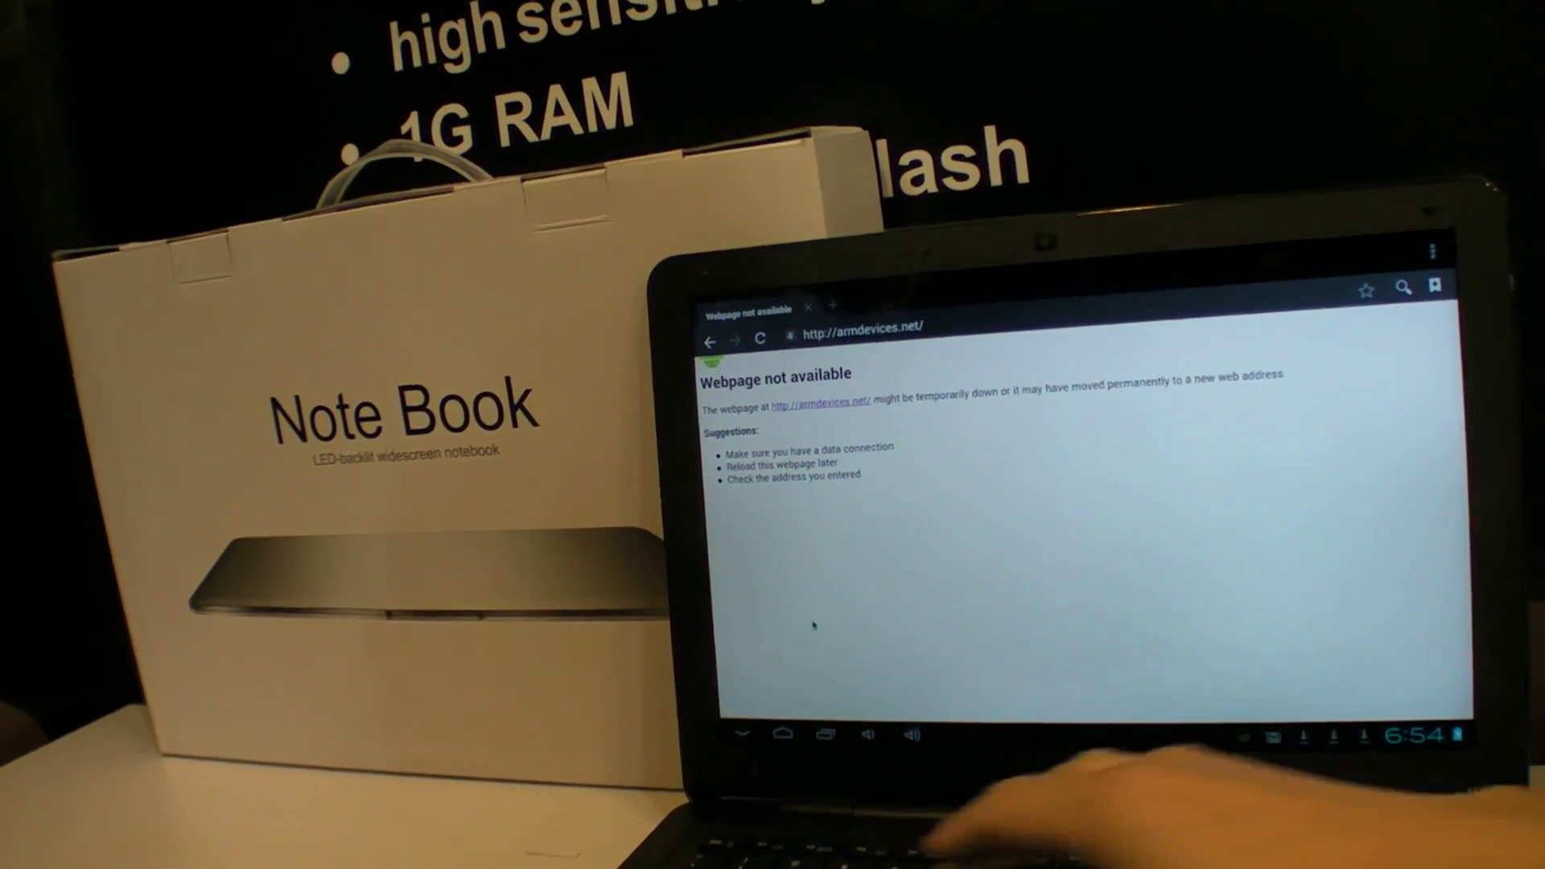
pyautogui.write('n')
pyautogui.hotkey('alt', 'Tab')
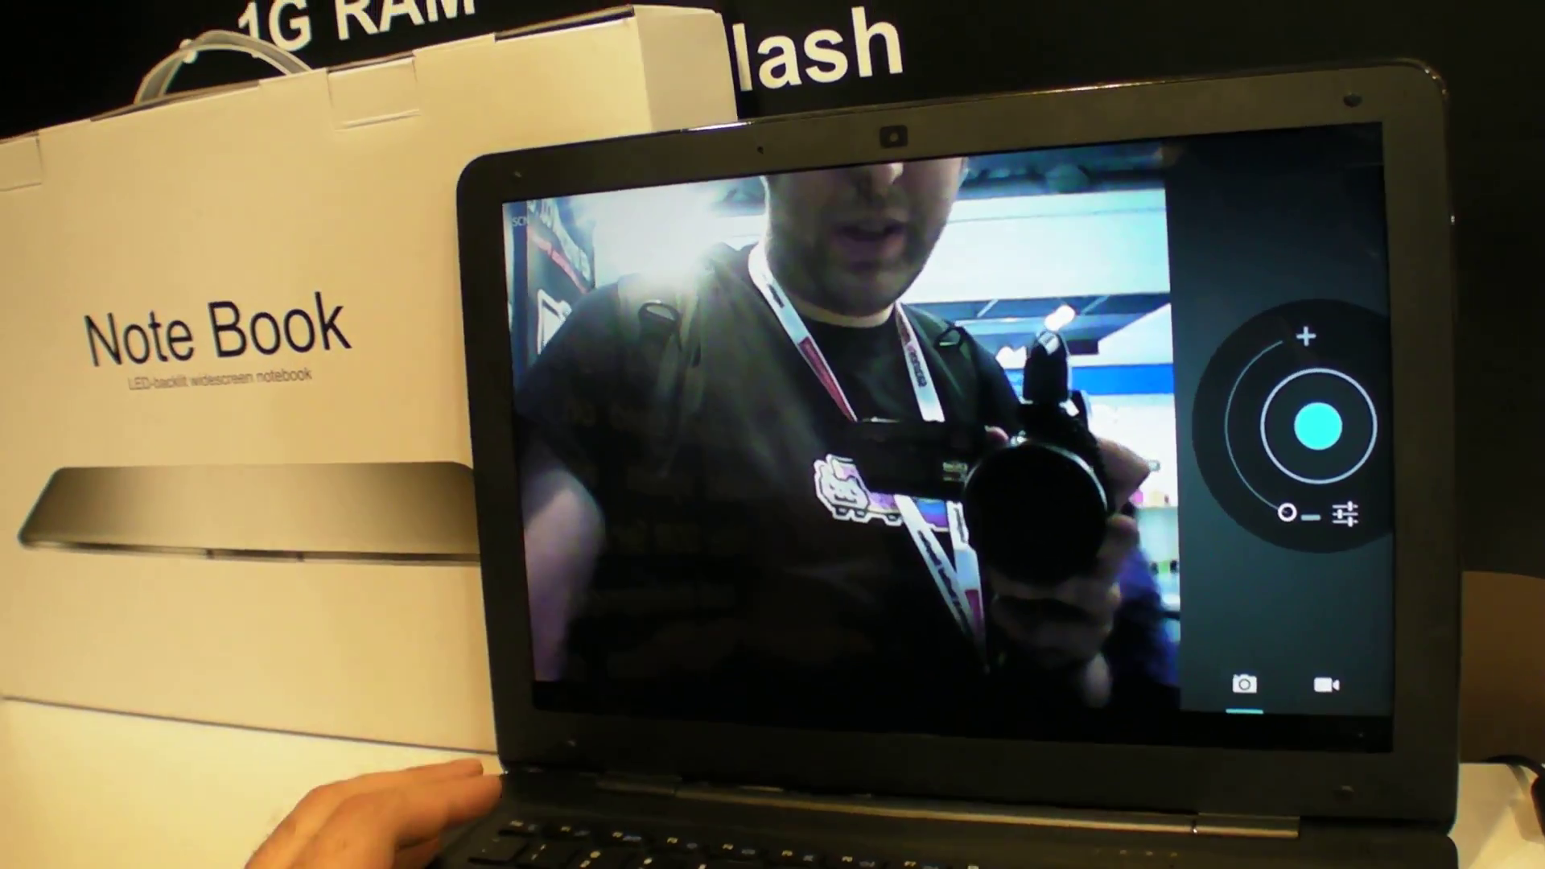
pyautogui.press('Escape')
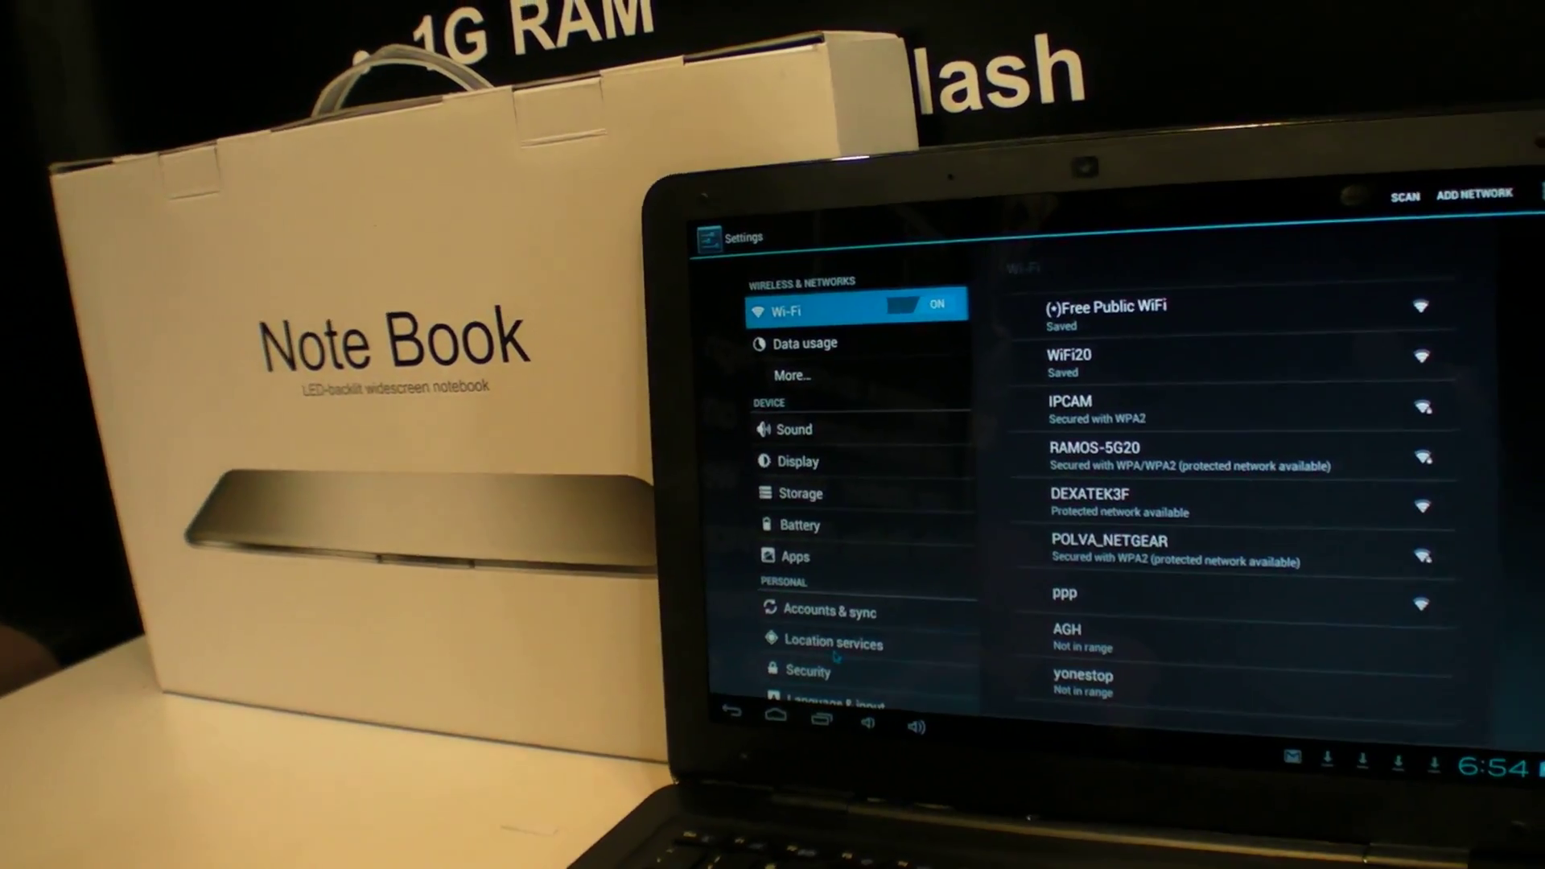
pyautogui.click(845, 644)
pyautogui.scroll(-5, 893, 484)
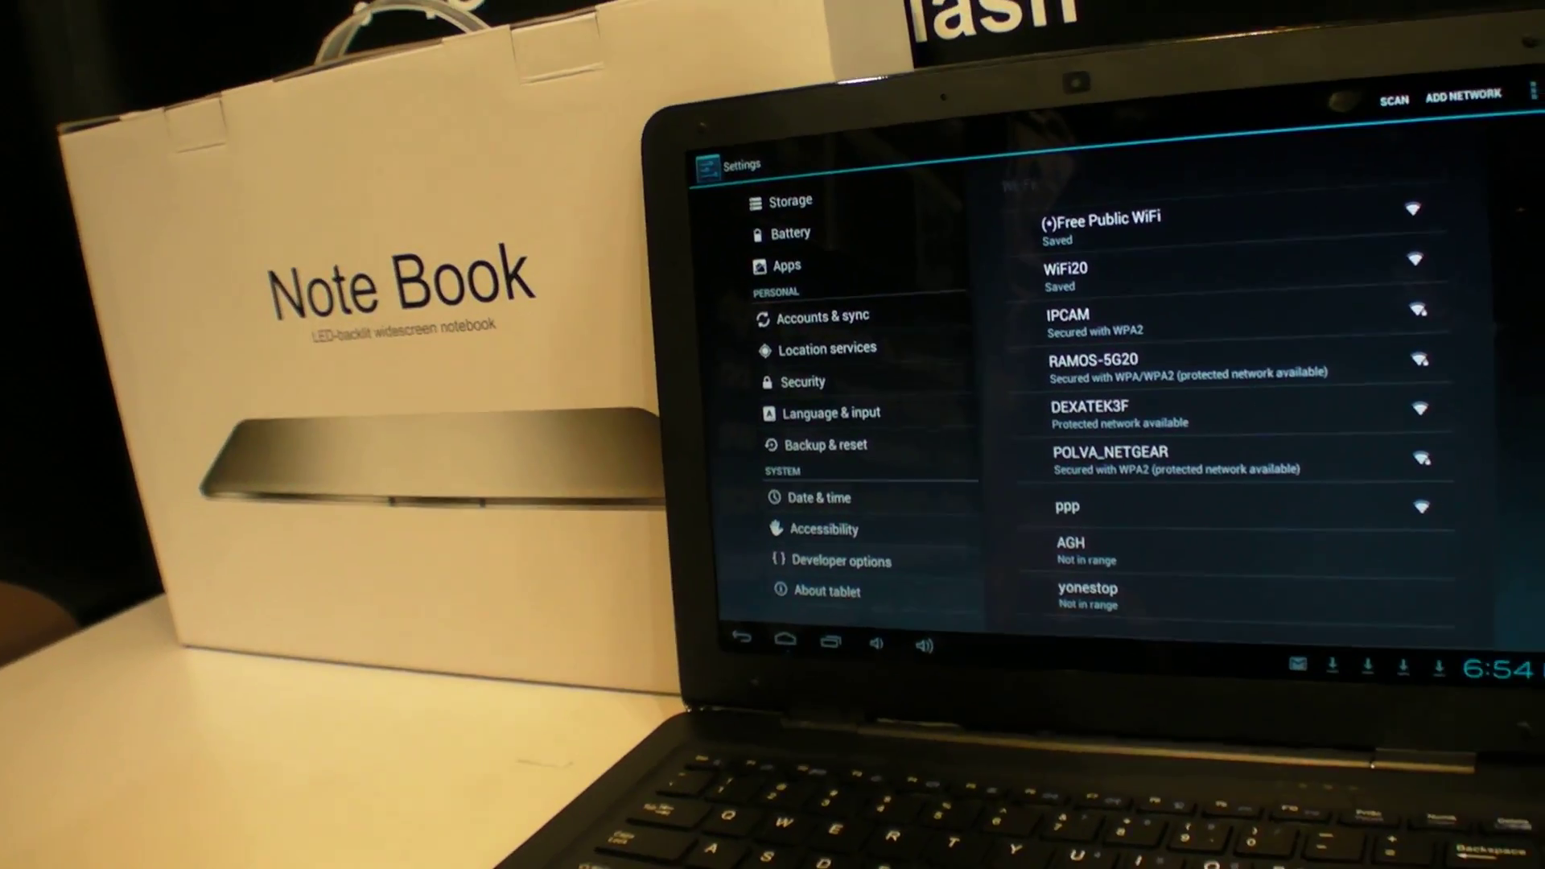
pyautogui.click(825, 598)
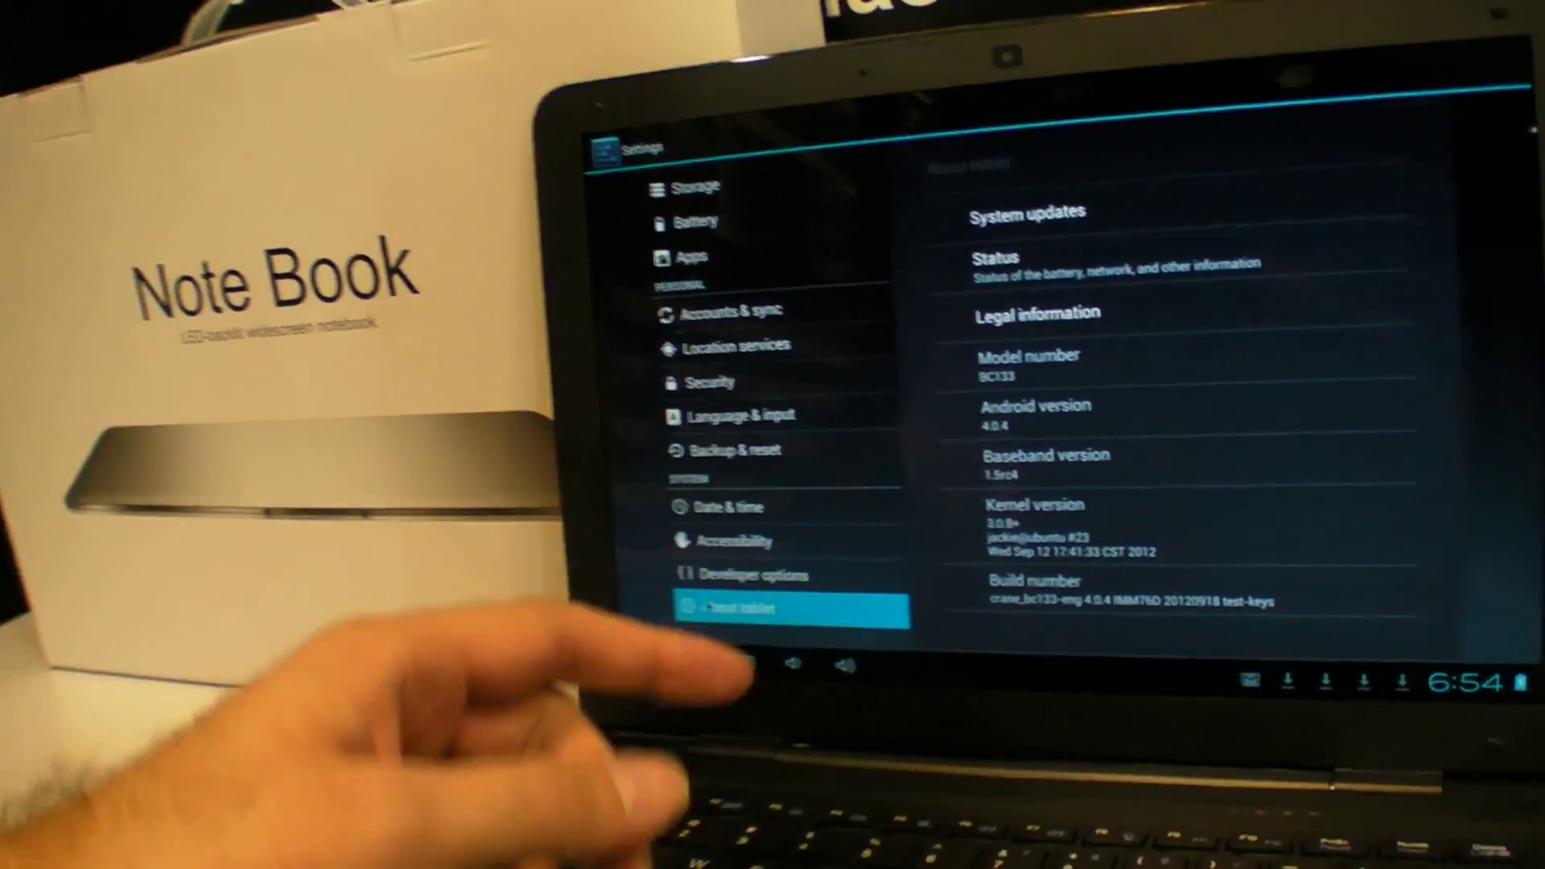